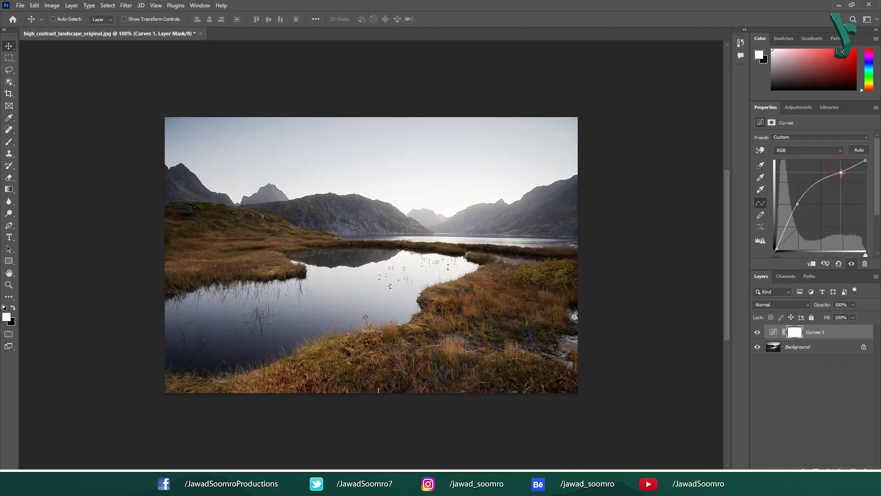
- Pull the upper RGB curve point down to darken highlights, then raise the Blue channel curve
mouse_move(841, 172)
left_mouse_down()
mouse_move(851, 177)
mouse_move(836, 182)
left_mouse_up()
left_click(793, 158)
left_click(790, 176)
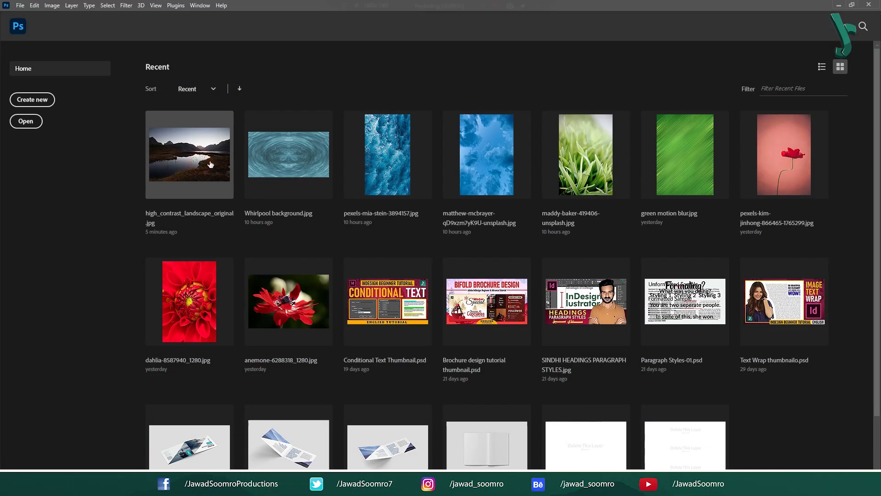
- Open high_contrast_landscape_original.jpg, zoom in, and restore the Layers panel via Window > Layers
left_click(211, 164)
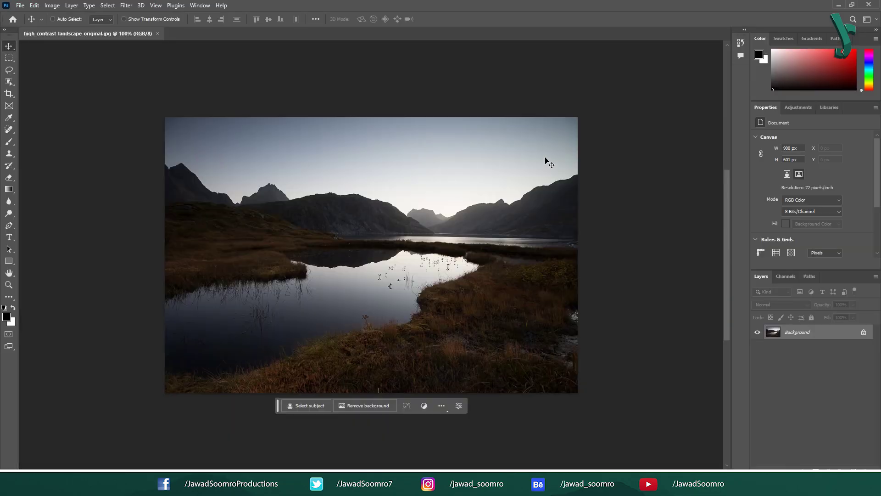
key("ctrl+plus")
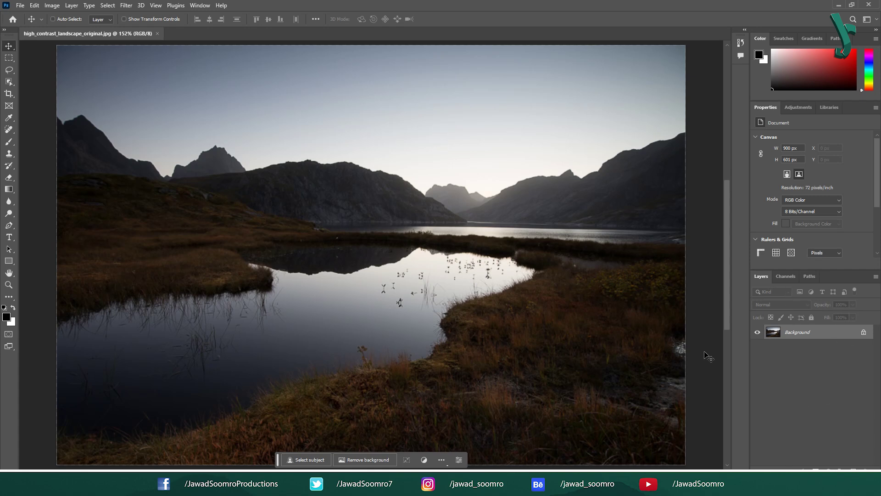
key("F7")
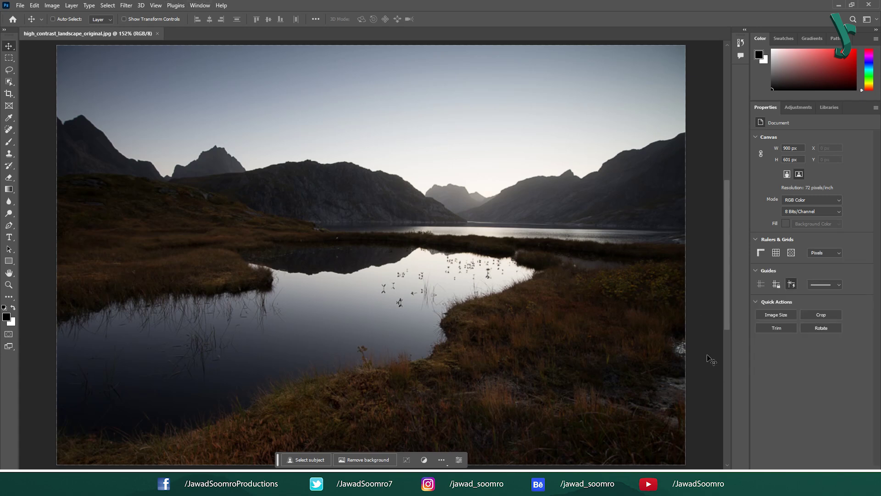
left_click(199, 5)
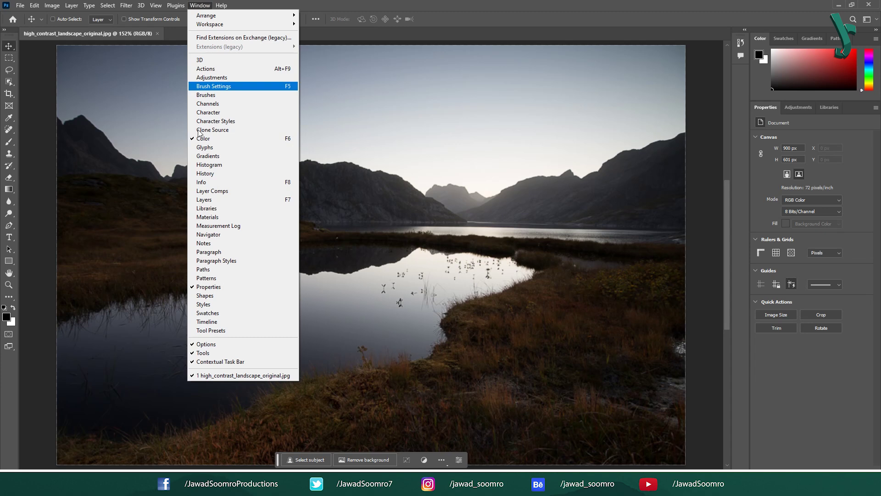
left_click(289, 201)
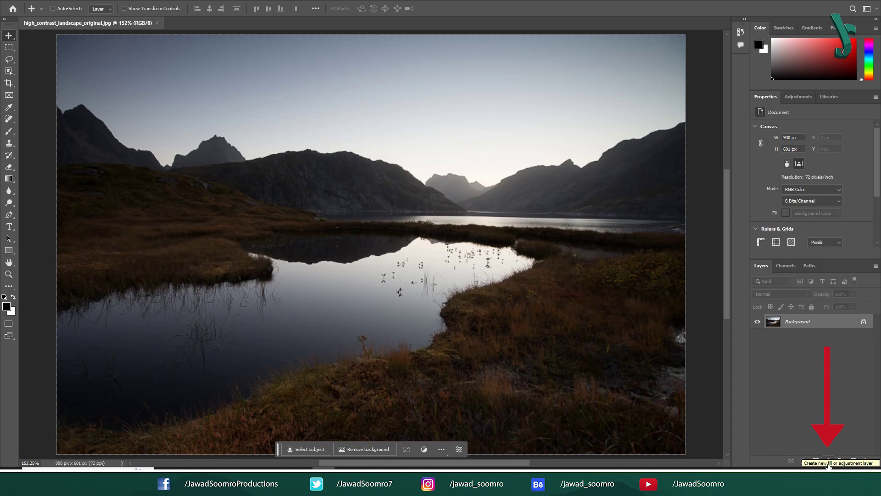
- Add a Curves adjustment layer above the Background and show its curve settings in Properties
left_click(829, 461)
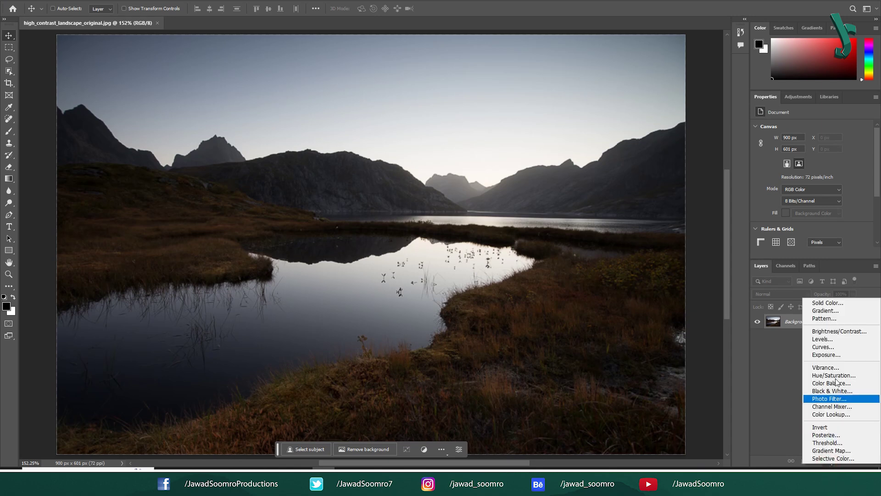
left_click(837, 348)
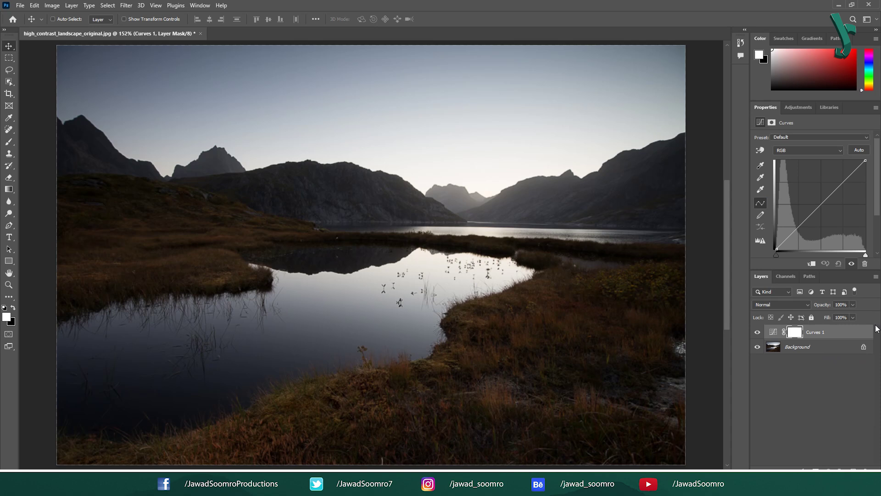
left_click(773, 332)
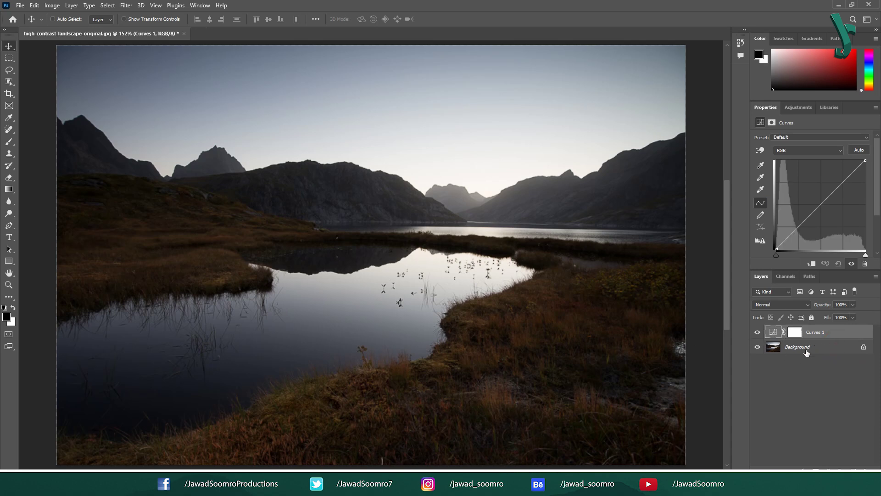
left_click(807, 352)
left_click(810, 336)
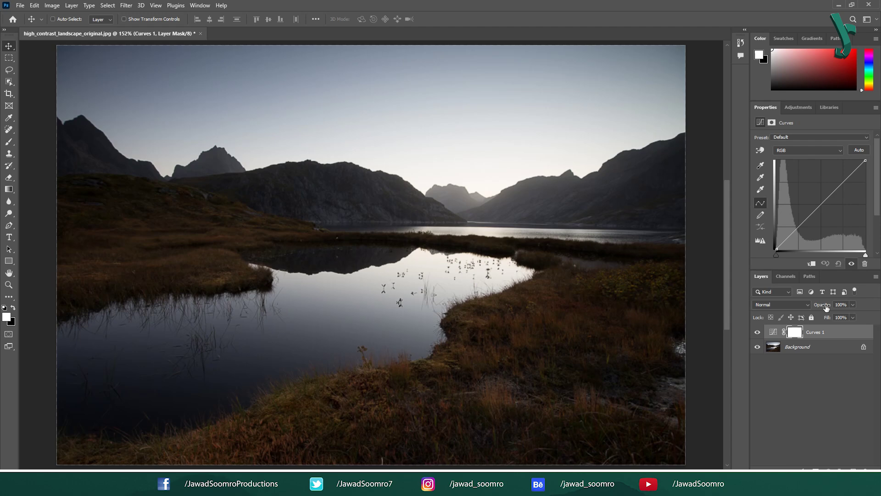
left_click(795, 332)
left_click(816, 332)
- Drag the black and white points, undo the white point change, then drag a midtone point
mouse_move(777, 255)
left_mouse_down()
mouse_move(799, 259)
mouse_move(776, 259)
left_mouse_up()
left_click_drag(866, 255, 820, 255)
key("ctrl+z")
left_click_drag(822, 202, 673, 4)
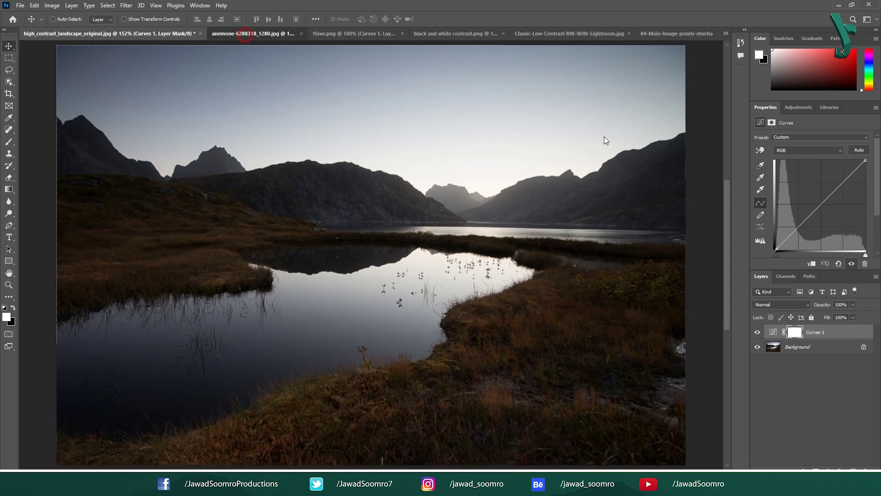
key("ctrl+Tab")
left_click(318, 31)
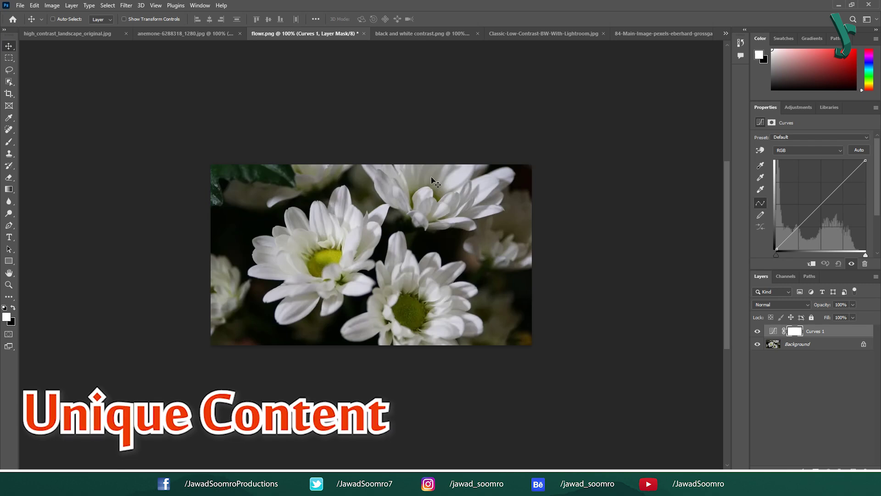
left_click(200, 32)
left_click(73, 33)
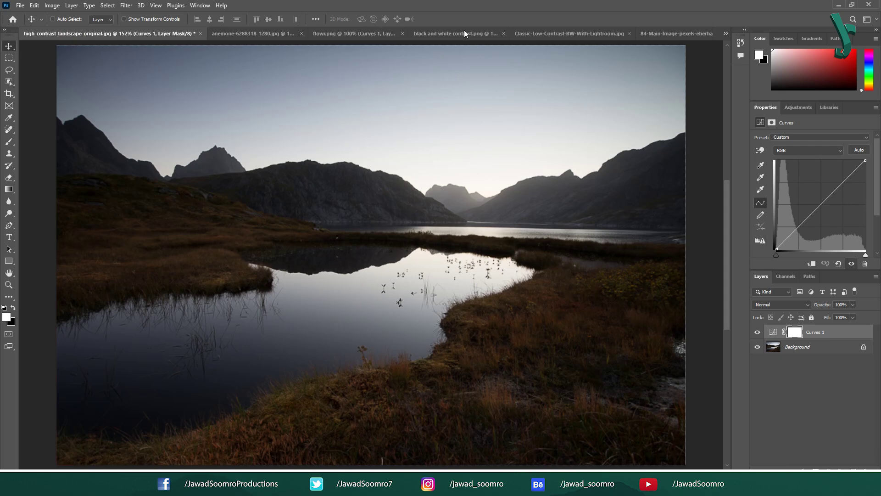
left_click(685, 35)
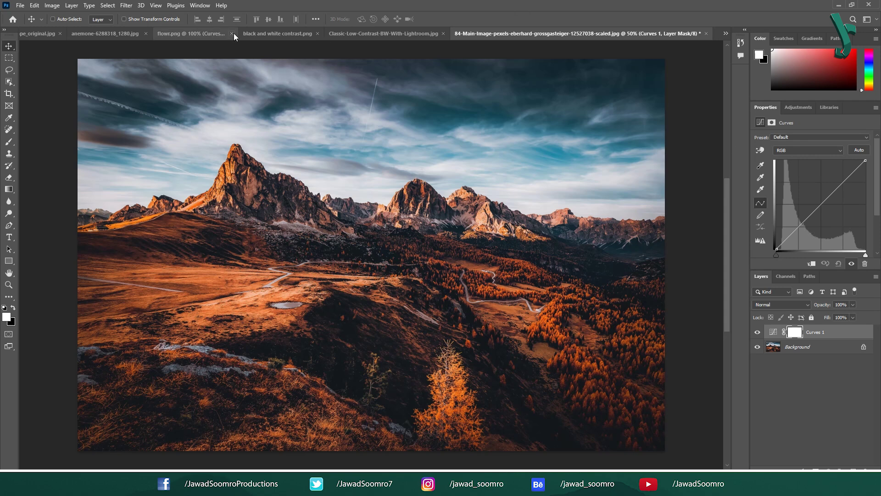
left_click(356, 32)
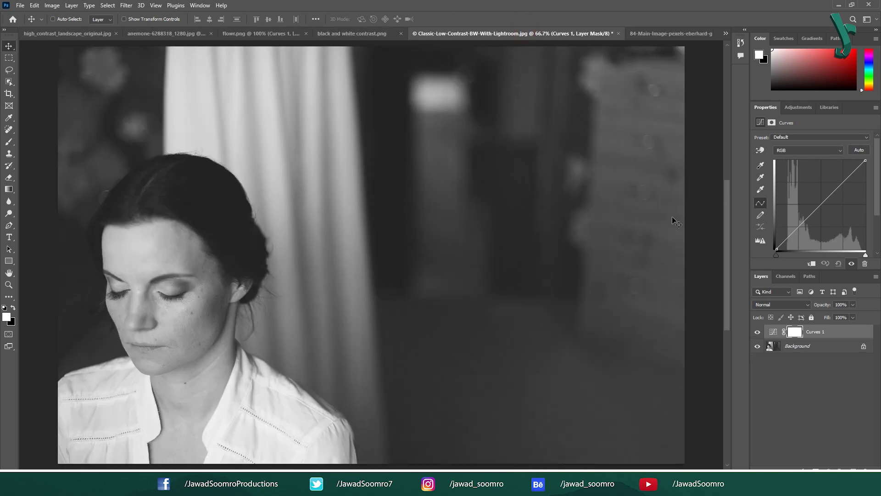
left_click(294, 31)
left_click(439, 31)
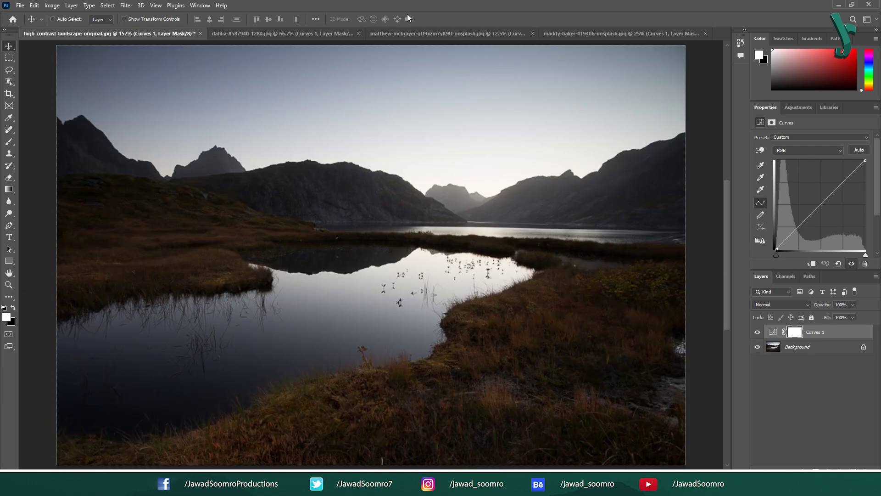
- Show the dahlia's Red, the clouds' Blue and the grass's Green channel curves, then return to the landscape
left_click(344, 33)
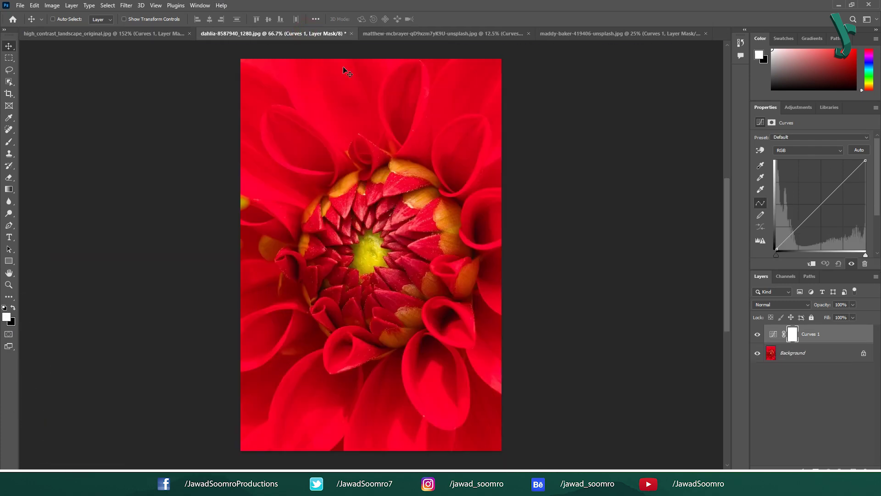
left_click(789, 149)
left_click(797, 164)
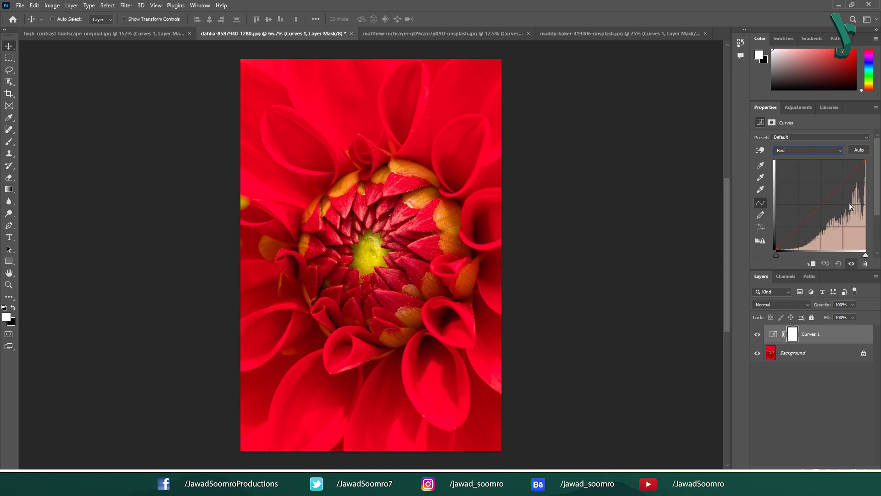
left_click(404, 34)
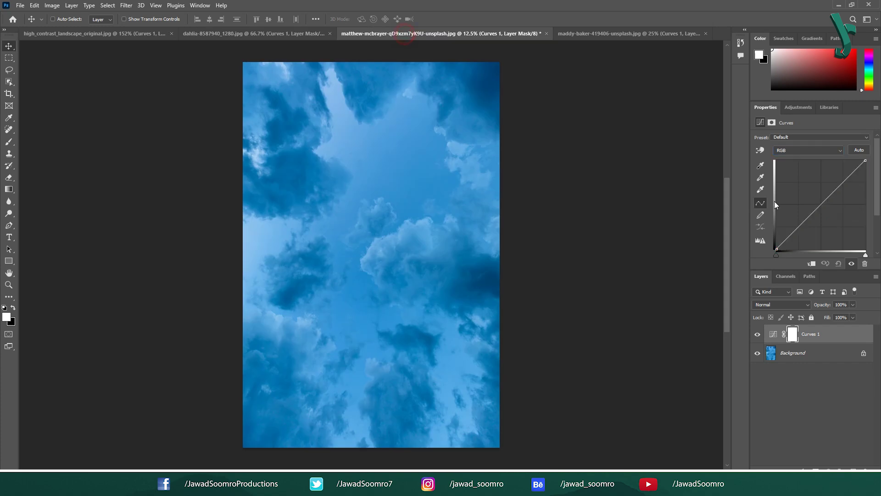
left_click(802, 151)
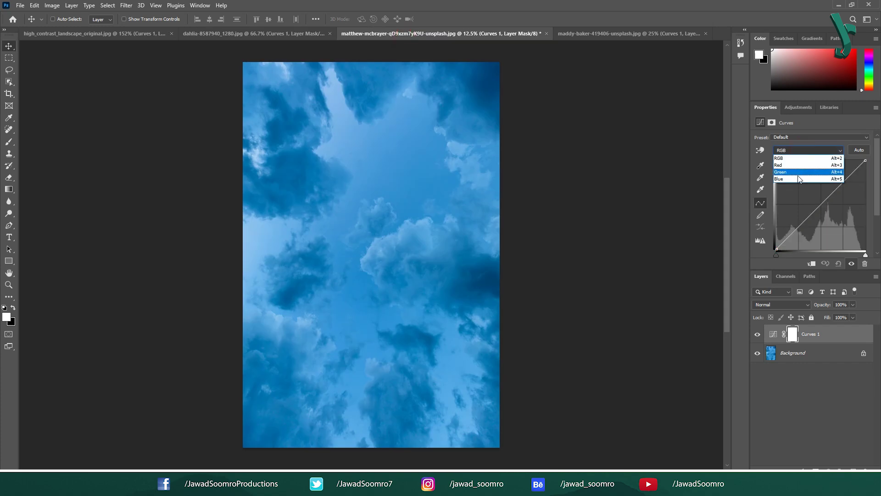
left_click(800, 179)
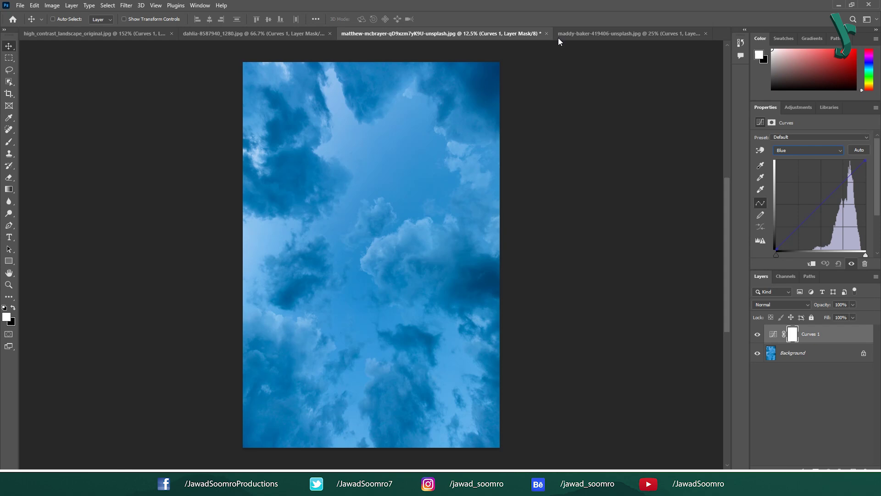
left_click(592, 34)
left_click(807, 151)
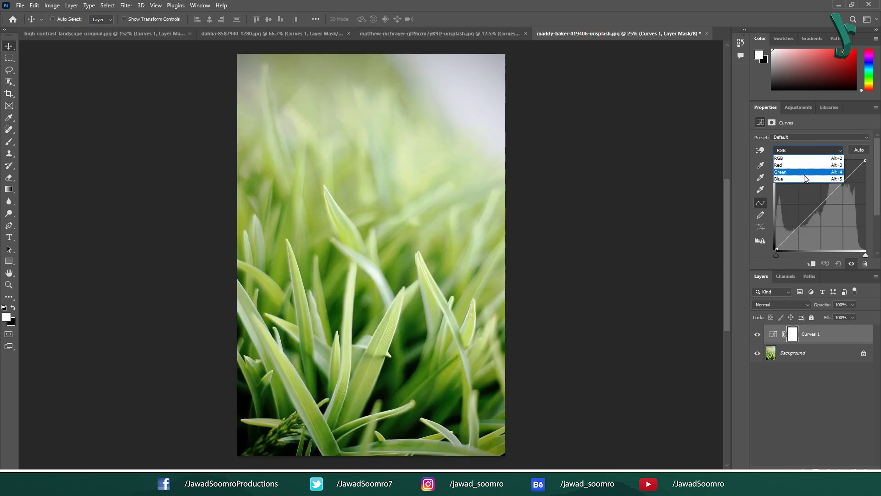
left_click(804, 173)
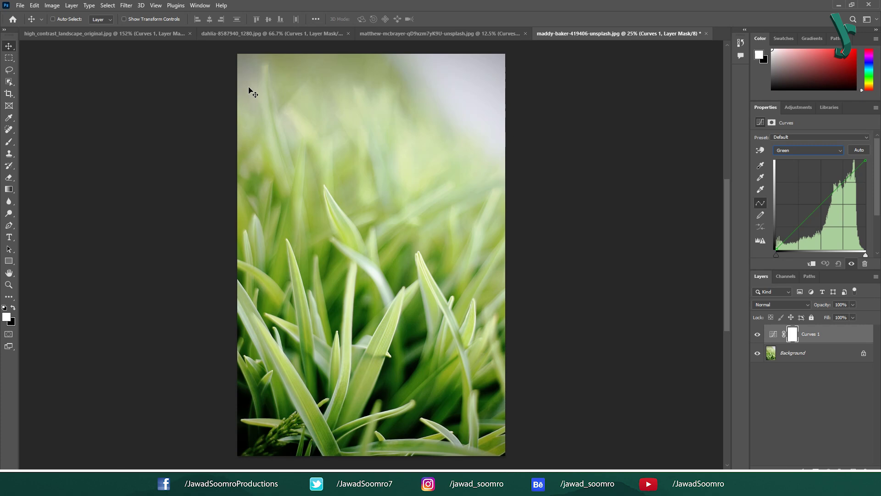
left_click(55, 32)
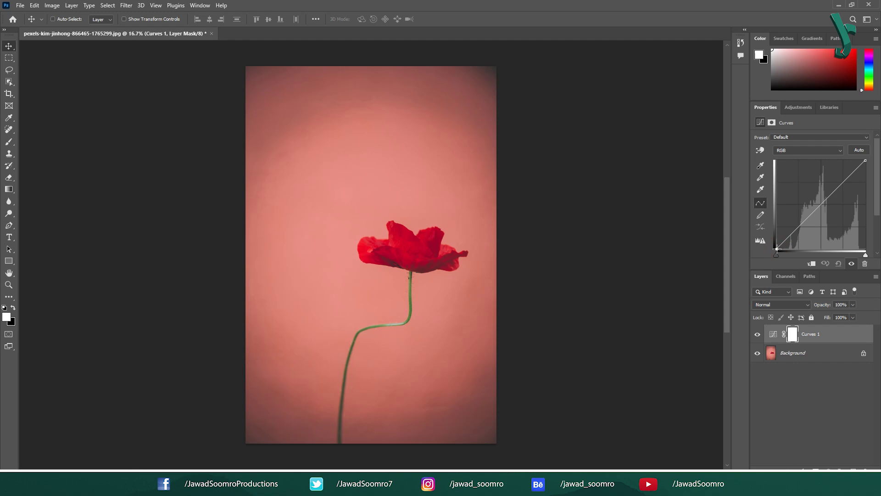
- Experiment with the poppy curve's black point, white point and midtones, restoring its brightness
mouse_move(776, 249)
left_mouse_down()
mouse_move(775, 177)
mouse_move(775, 249)
left_mouse_up()
left_click_drag(871, 165, 878, 212)
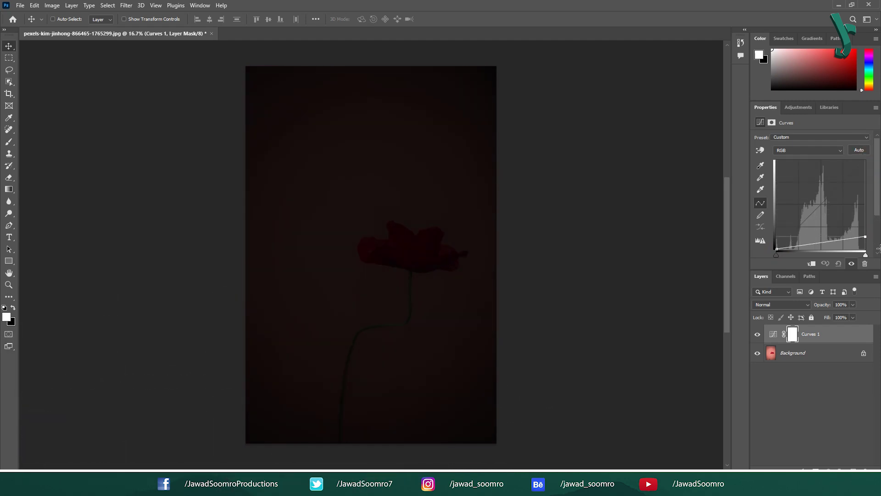
left_click_drag(877, 248, 878, 160)
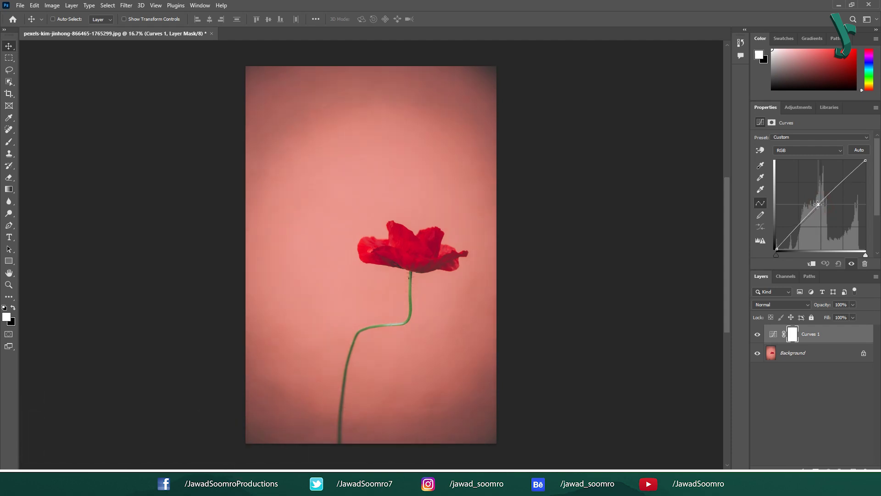
mouse_move(818, 205)
left_mouse_down()
mouse_move(821, 185)
mouse_move(818, 195)
left_mouse_up()
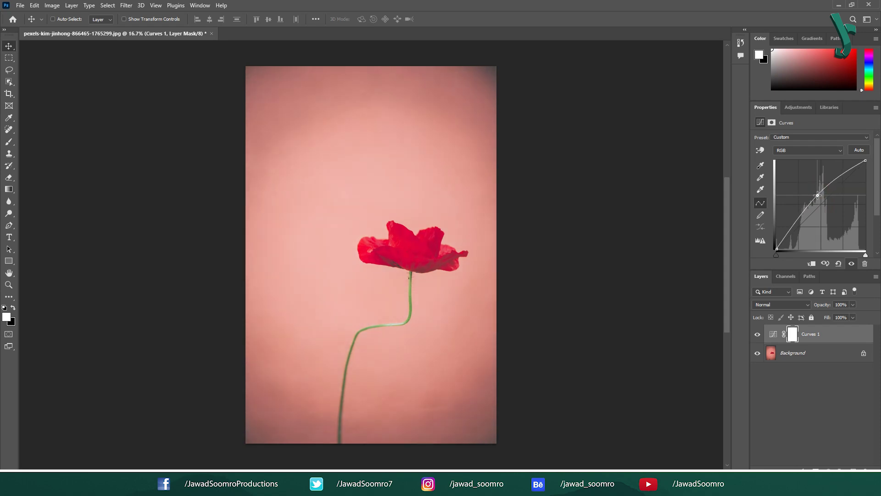
- Add upper and lower points and shape them into an S-curve for stronger contrast
left_click(849, 171)
left_click(792, 226)
left_click_drag(851, 171, 843, 167)
left_click_drag(792, 226, 803, 231)
left_click_drag(844, 166, 804, 234)
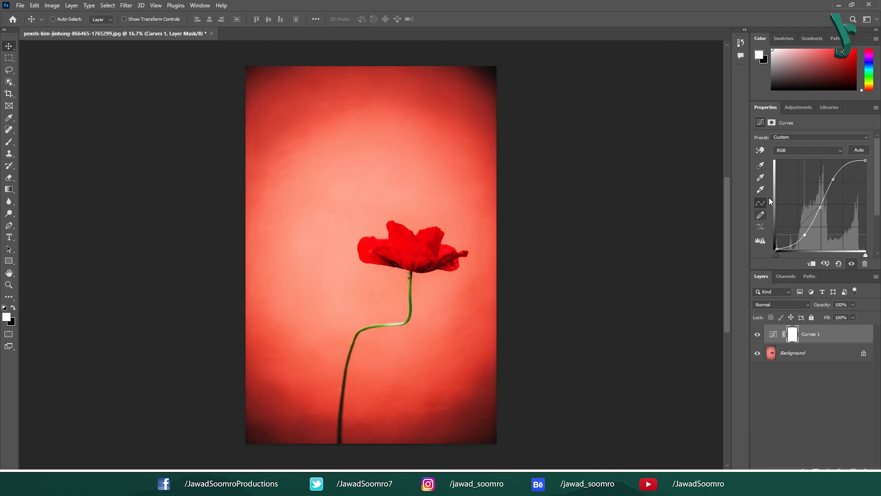
- Step through the Red, Green and Blue curves, then push the blue curve to tint the poppy blue-magenta
left_click(798, 150)
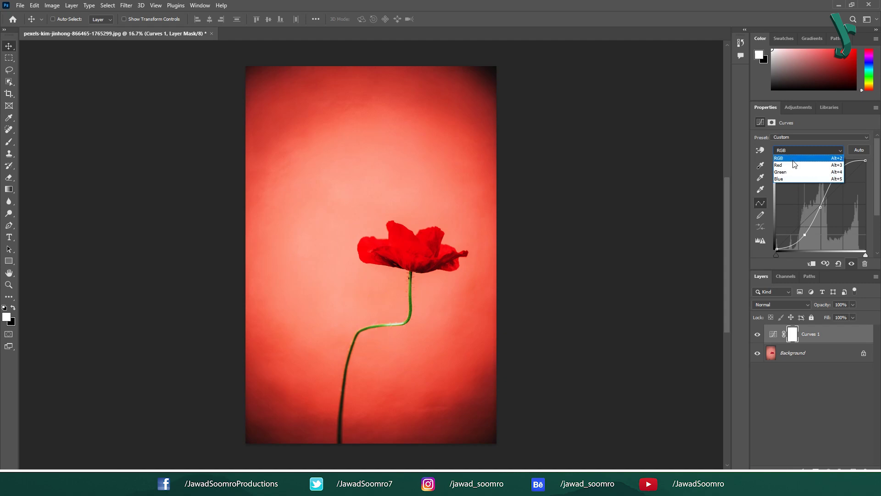
left_click(795, 164)
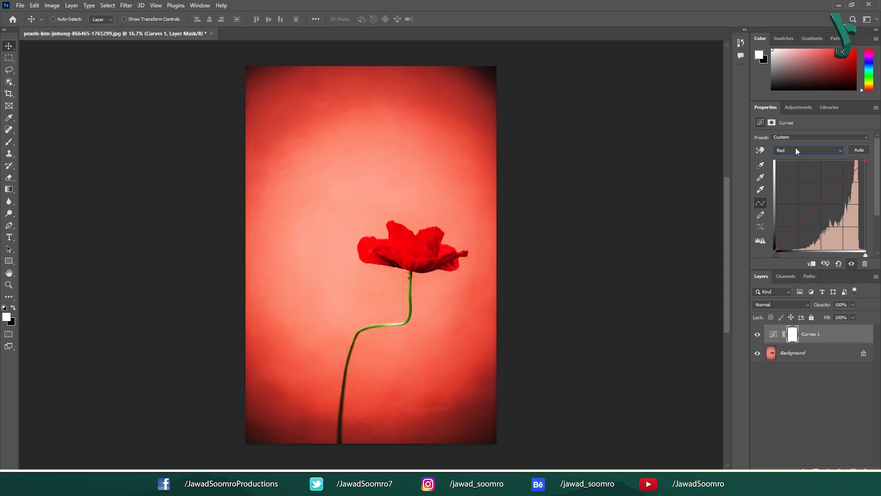
left_click(796, 151)
left_click(796, 157)
left_click(796, 151)
left_click(794, 157)
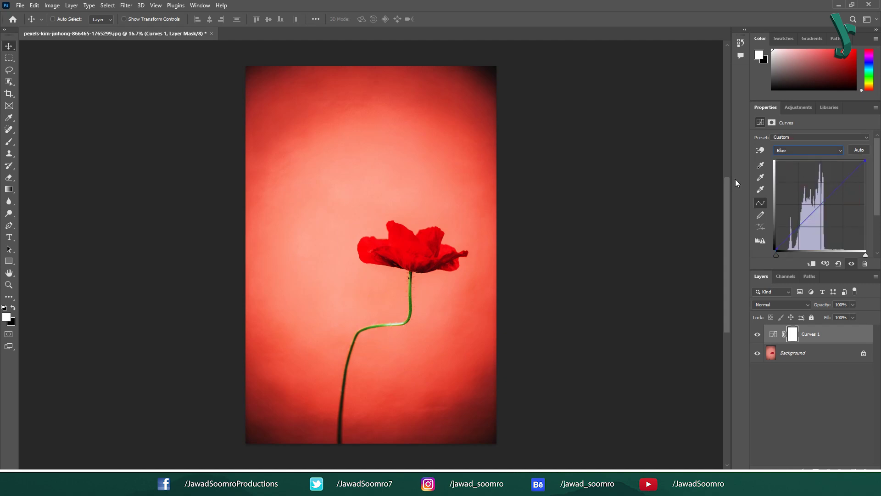
left_click_drag(776, 250, 821, 221)
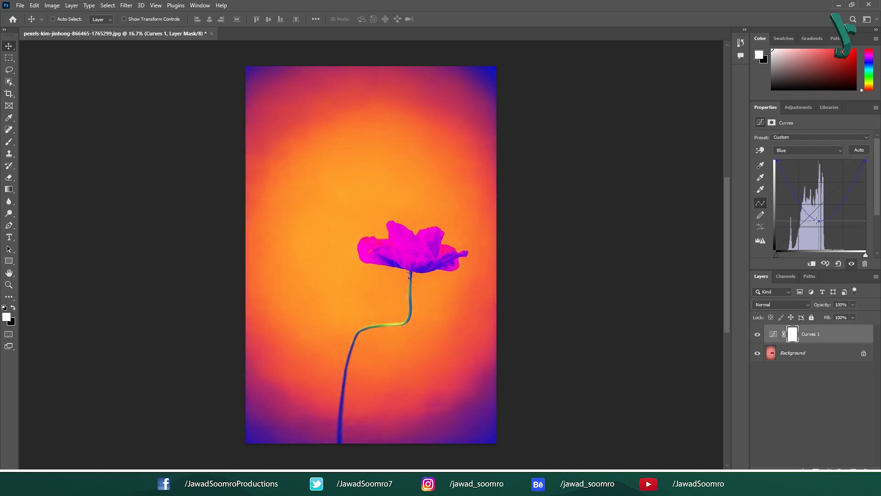
- Arch the green curve to turn the background yellow, then bend the red curve into a U shape
left_click(801, 150)
left_click(794, 171)
left_click_drag(865, 160, 815, 197)
left_click(808, 150)
left_click(795, 164)
left_click_drag(775, 250, 775, 160)
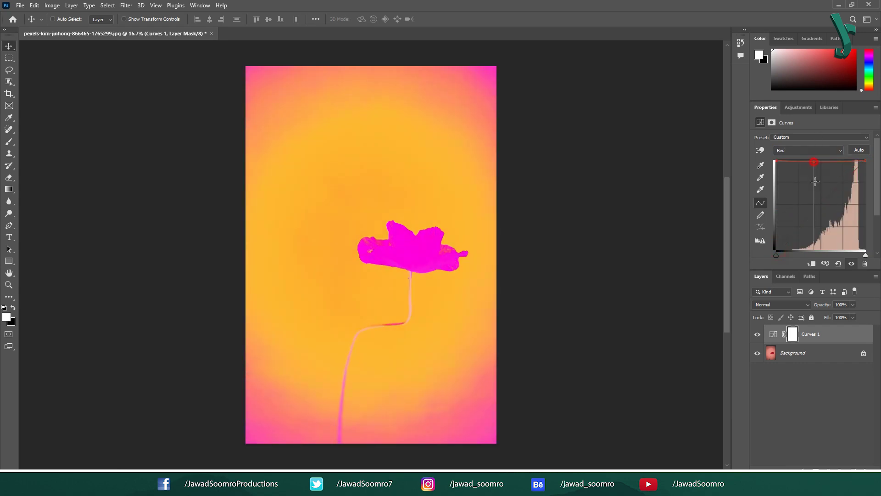
left_click_drag(811, 193, 820, 216)
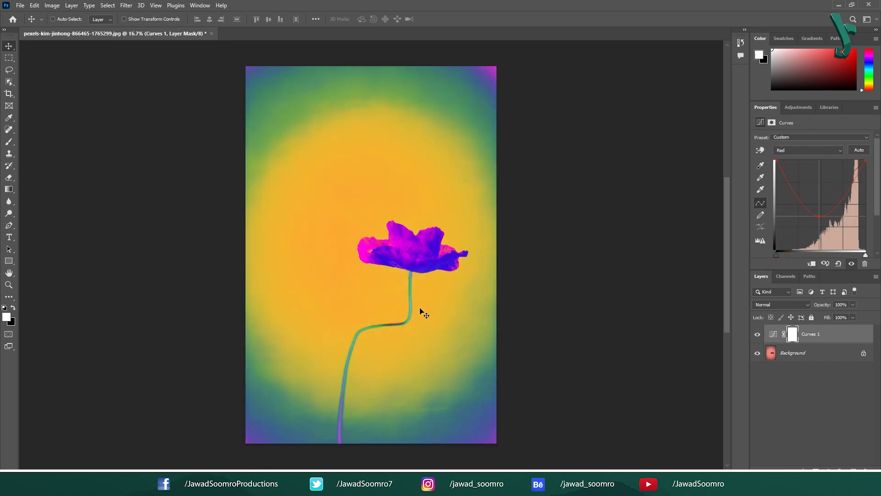
- Switch the dahlia's Curves channel to Red
left_click(859, 150)
left_click(808, 151)
left_click(794, 171)
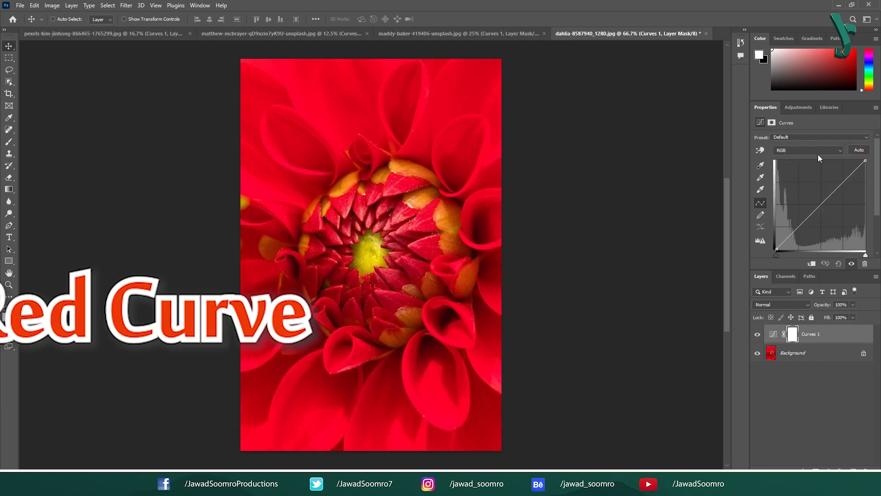
left_click(818, 153)
left_click(810, 164)
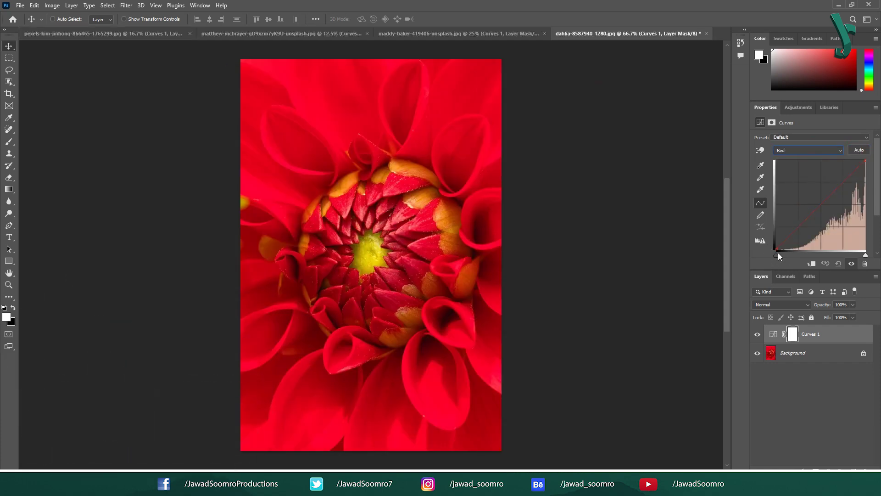
- Raise then reset the red black point, lift the red midtones, and add an upper point
left_click_drag(779, 248, 765, 156)
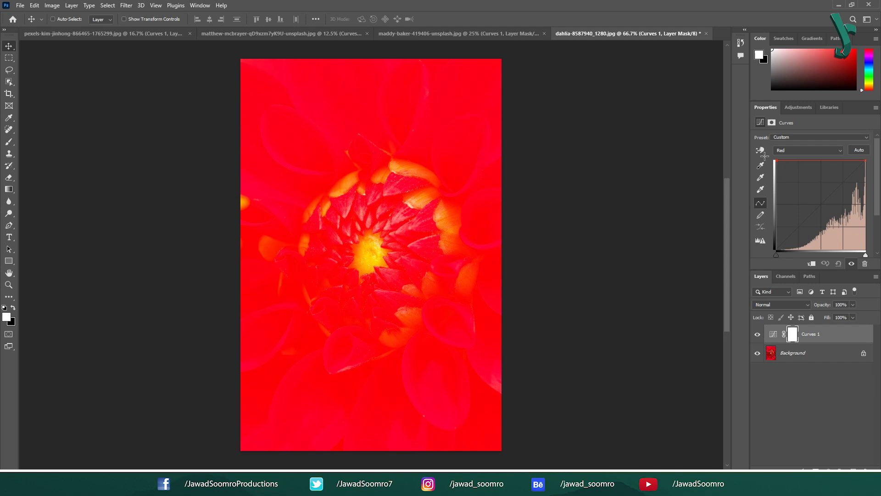
left_click_drag(764, 157, 762, 270)
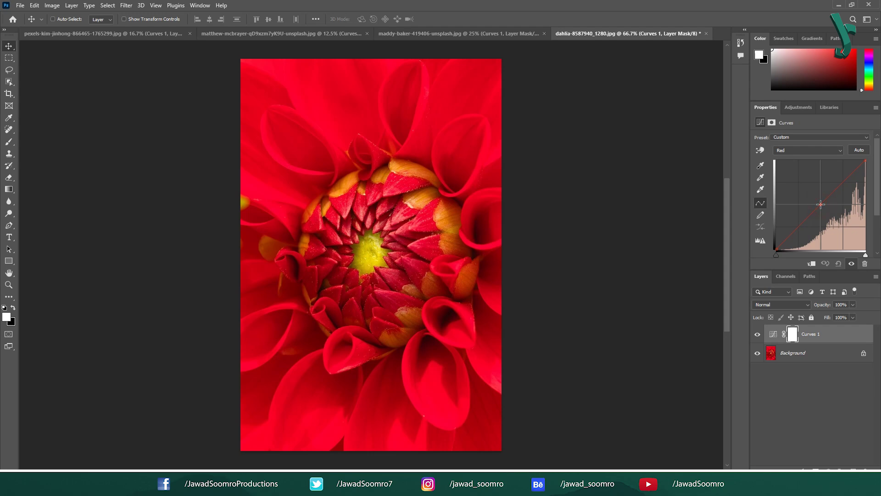
left_click_drag(822, 204, 845, 177)
left_click_drag(794, 219, 798, 225)
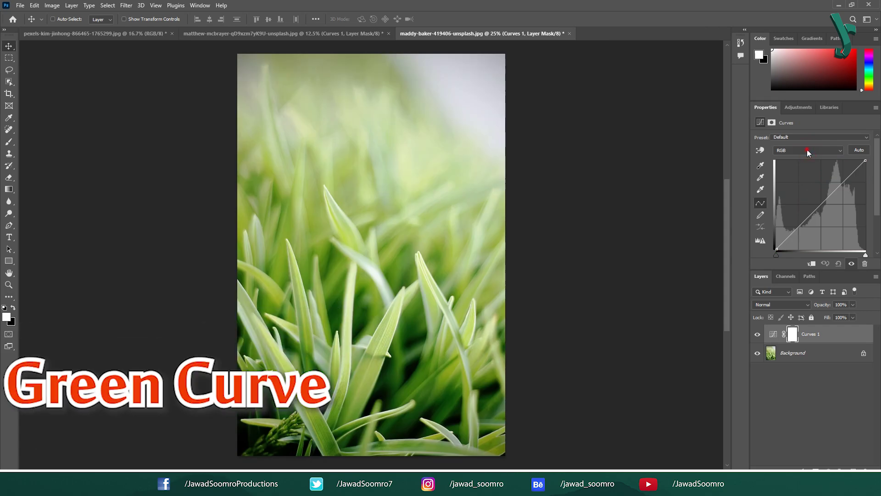
- On the Green curve, test the black point, then drag a new midpoint down-right to turn the grass magenta
left_click(808, 150)
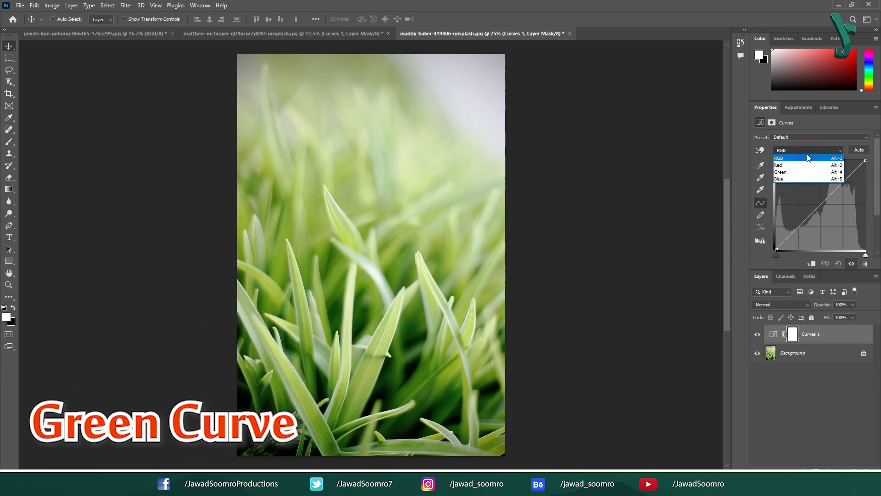
left_click(804, 172)
left_click_drag(776, 249, 774, 159)
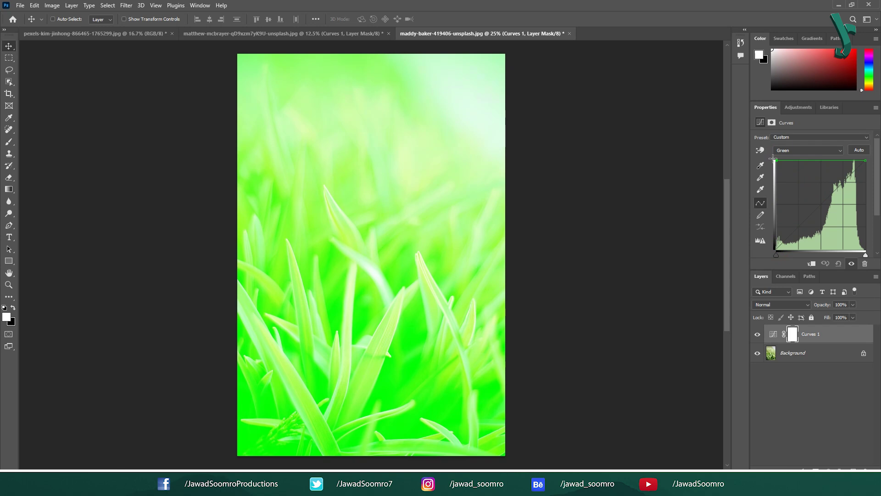
left_click_drag(774, 158, 776, 250)
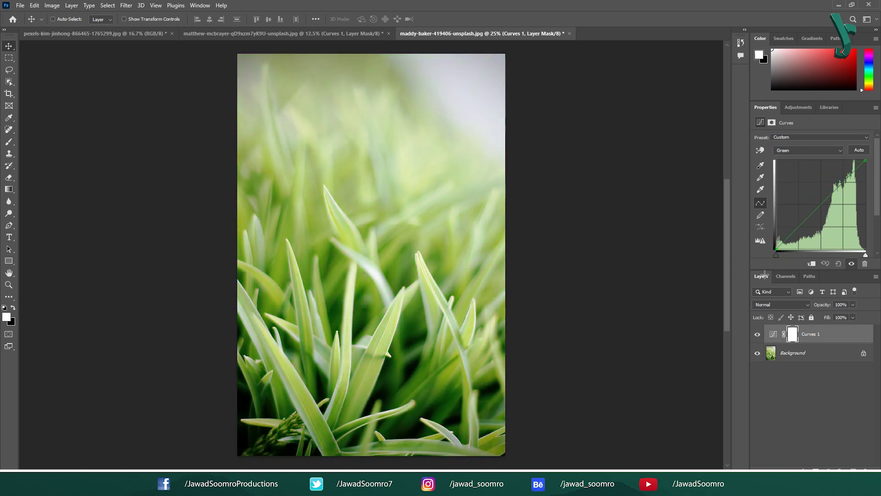
left_click(819, 206)
left_click_drag(819, 205, 851, 213)
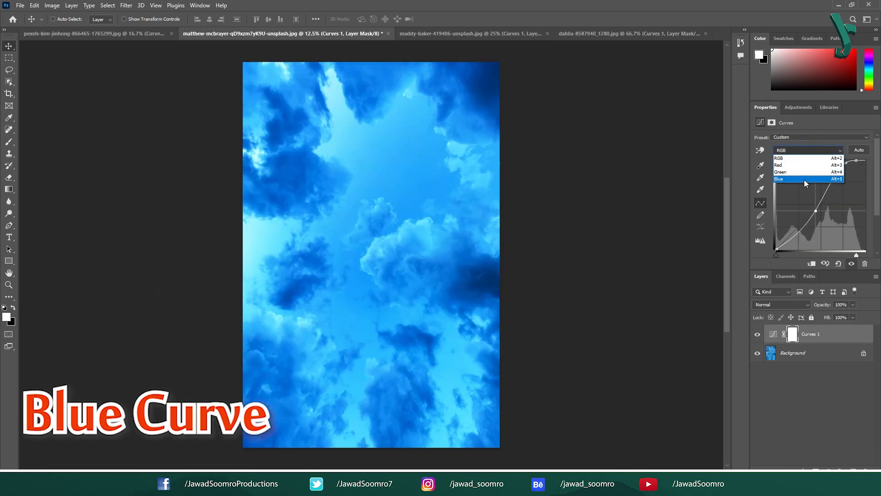
- On the clouds' Blue curve, move the black point, bow the curve upward, and add a shadow point
left_click(805, 179)
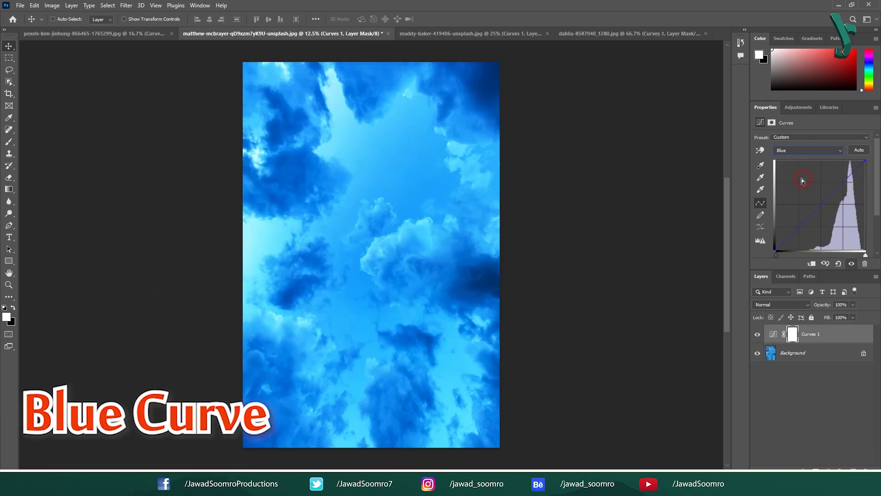
left_click_drag(775, 250, 763, 142)
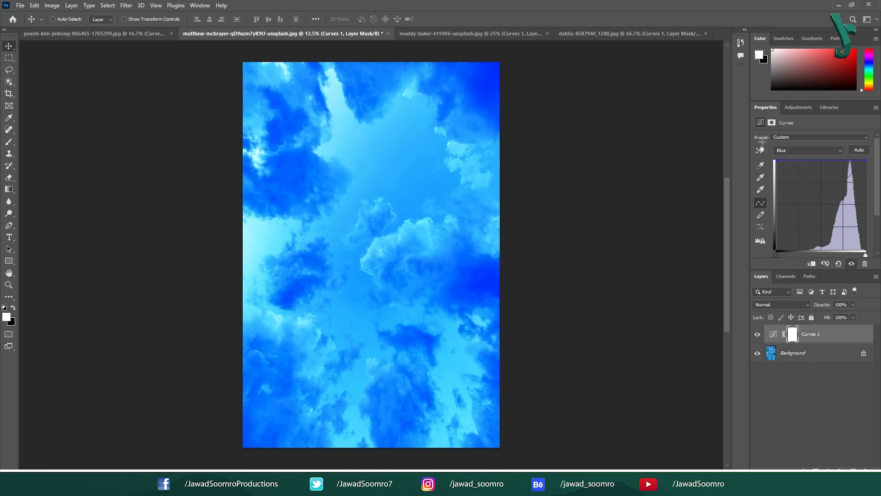
left_click_drag(762, 214, 763, 303)
left_click_drag(822, 205, 846, 182)
left_click_drag(787, 234, 800, 231)
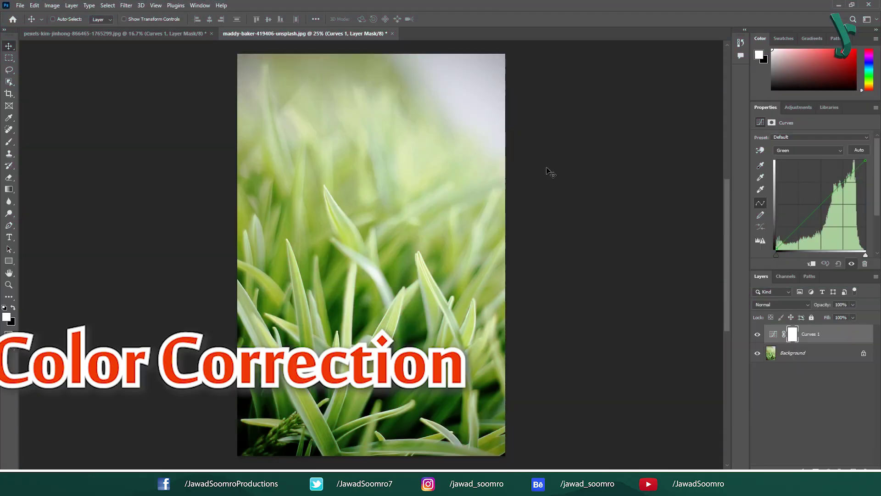
- Step through the RGB, Red, Green and Blue channel curves of the grass photo's Curves layer
left_click(808, 150)
left_click(819, 161)
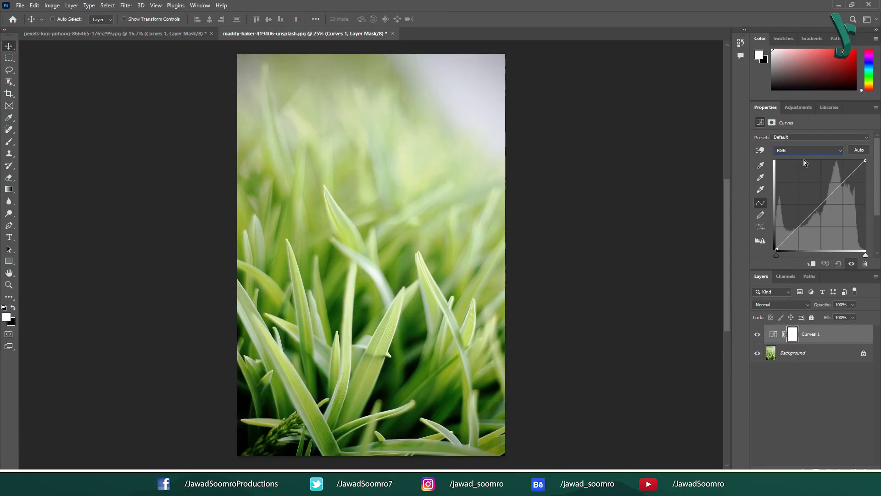
left_click(790, 150)
left_click(783, 165)
left_click(793, 150)
left_click(783, 172)
left_click(794, 151)
left_click(794, 178)
left_click(782, 152)
left_click(796, 158)
- Pull the green channel curve down, turning the grass magenta
left_click(804, 150)
left_click(801, 172)
left_click_drag(823, 205, 805, 238)
- Review the red, blue, RGB and green curves, then re-enable the Curves adjustment to compare
left_click(822, 150)
left_click(822, 165)
left_click(823, 150)
left_click(807, 178)
left_click(823, 150)
left_click(822, 158)
left_click(823, 150)
left_click(821, 172)
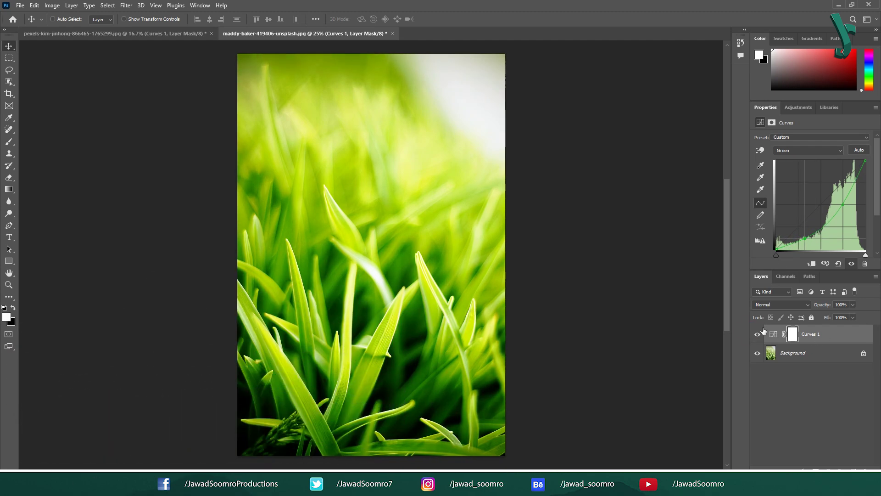
left_click(763, 328)
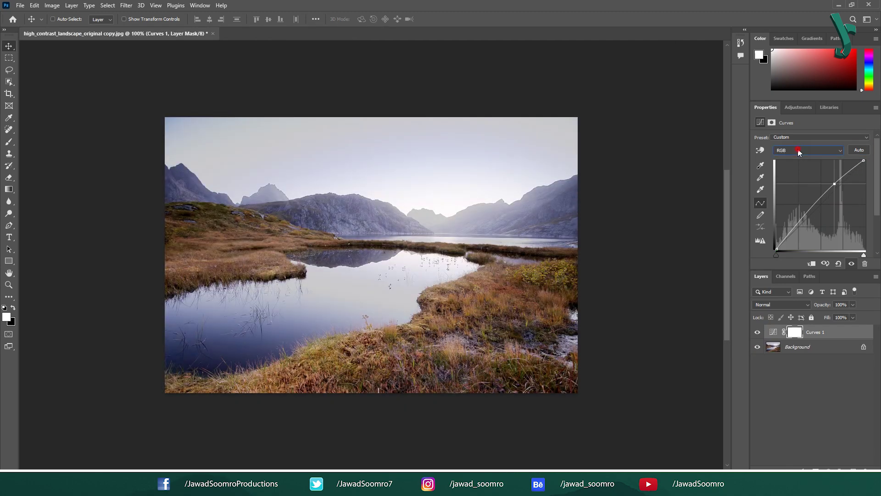
- On the landscape, add a point and raise the red channel curve to tint it pink
left_click(808, 150)
left_click(808, 162)
left_click(817, 206)
left_click_drag(817, 205, 814, 183)
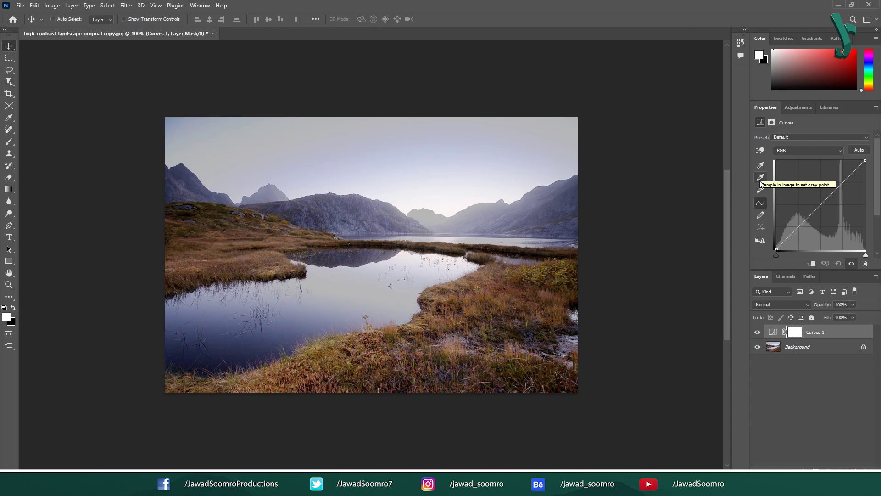
- Set the landscape's black point and a neutral gray point by sampling the photo
left_click(760, 166)
left_click(450, 149)
left_click(761, 189)
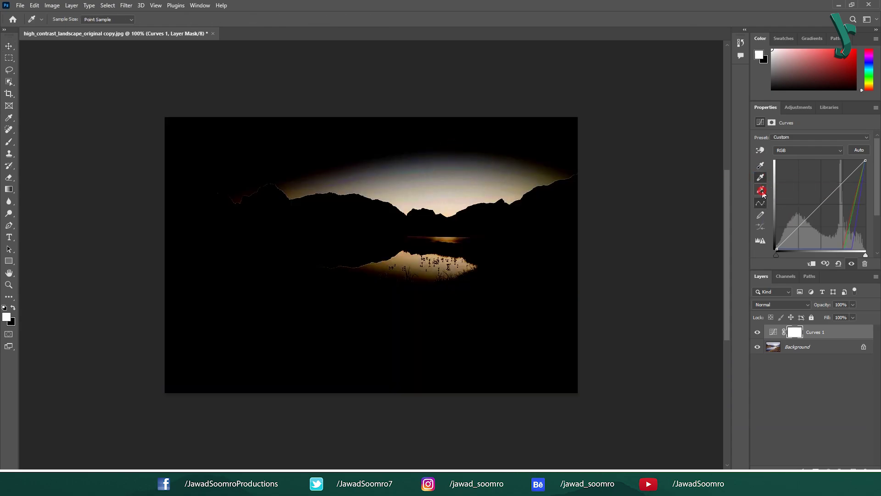
left_click(430, 317)
left_click(243, 189)
left_click(492, 186)
left_click(516, 132)
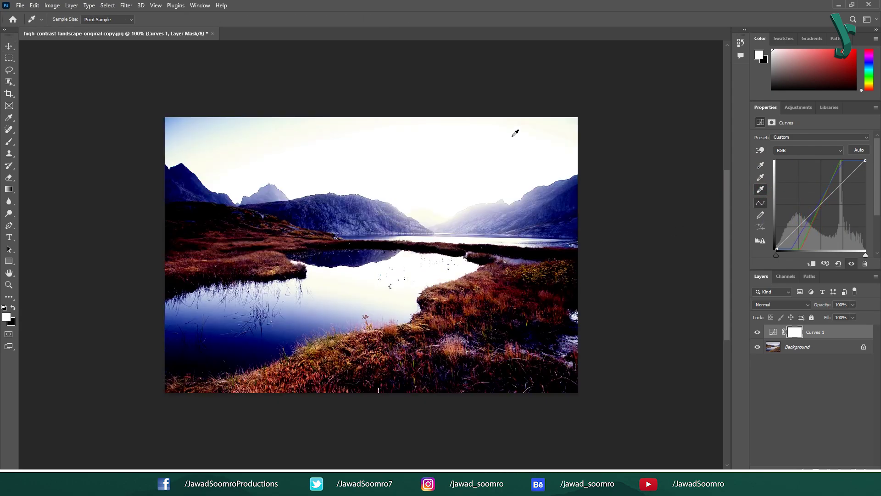
- Add RGB curve points and bend the curve for an extreme high-contrast look
left_click(821, 206)
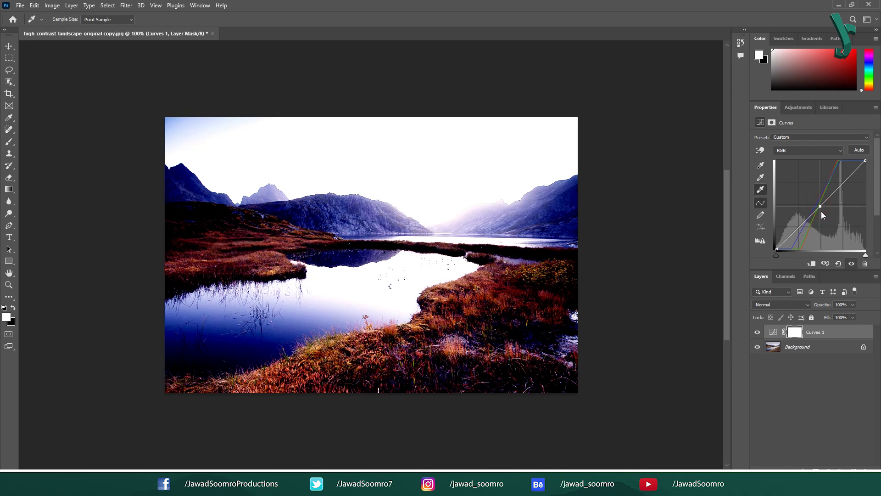
left_click_drag(820, 205, 822, 189)
left_click(802, 234)
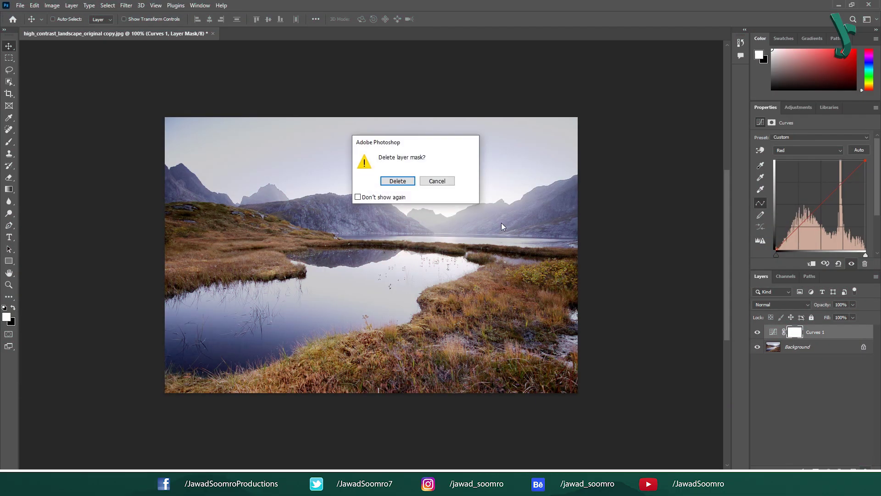
- Delete the old Curves 1 adjustment layer, confirming the removal
left_click(398, 183)
key("Delete")
key("Return")
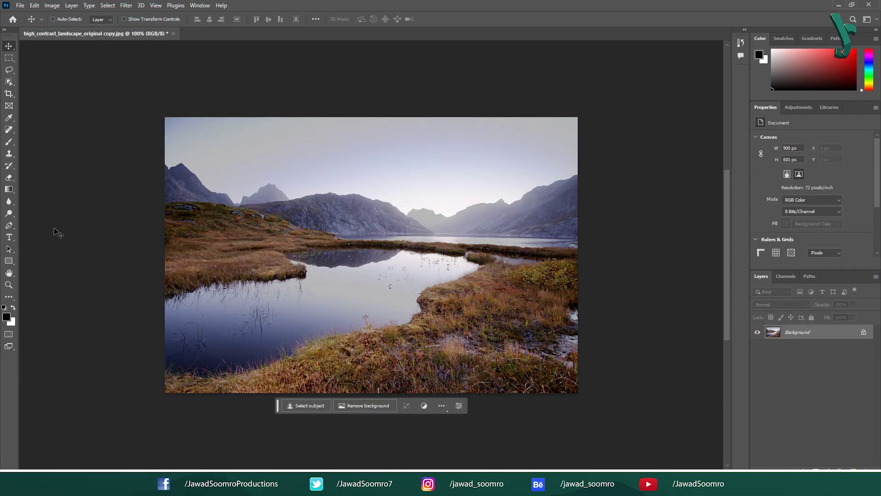
- Add a new Curves adjustment layer and set its white point from the brightest sky area
left_click(828, 468)
left_click(837, 363)
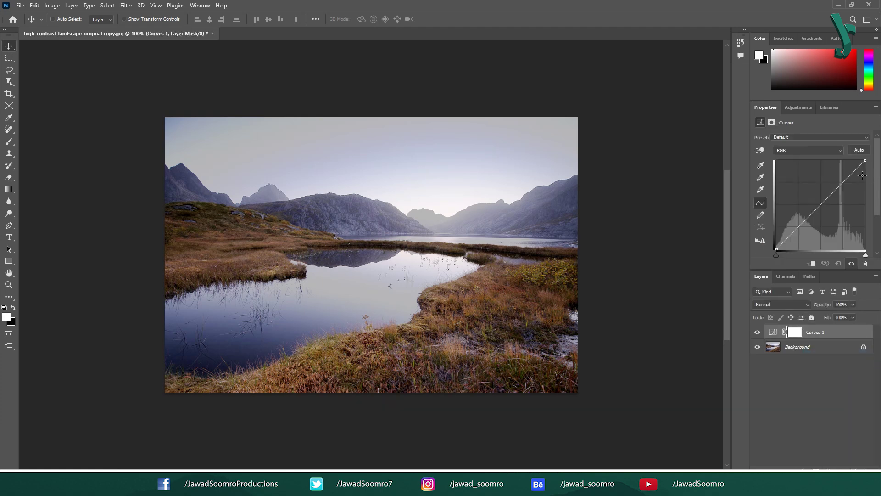
left_click(761, 243)
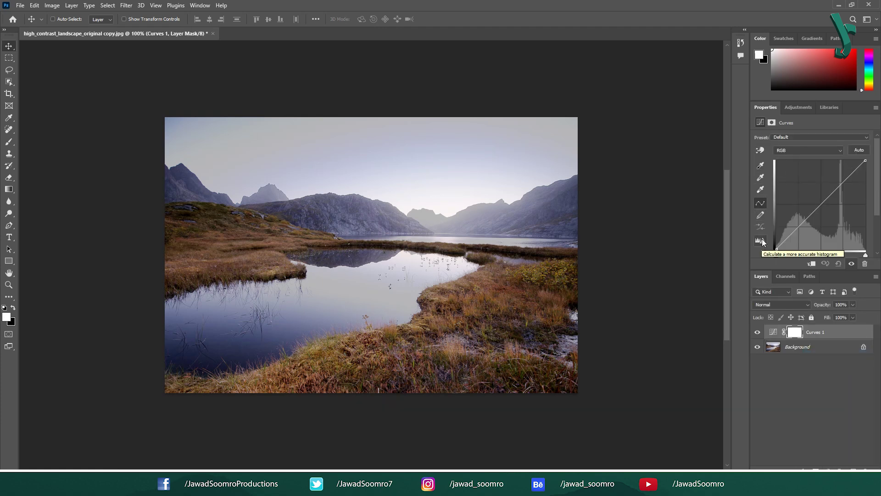
left_click(762, 215)
left_click(761, 188)
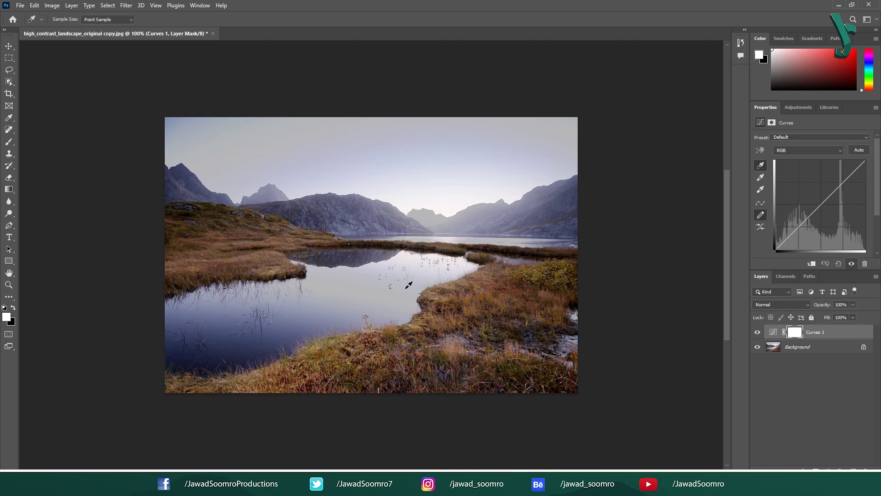
left_click_drag(367, 247, 171, 352)
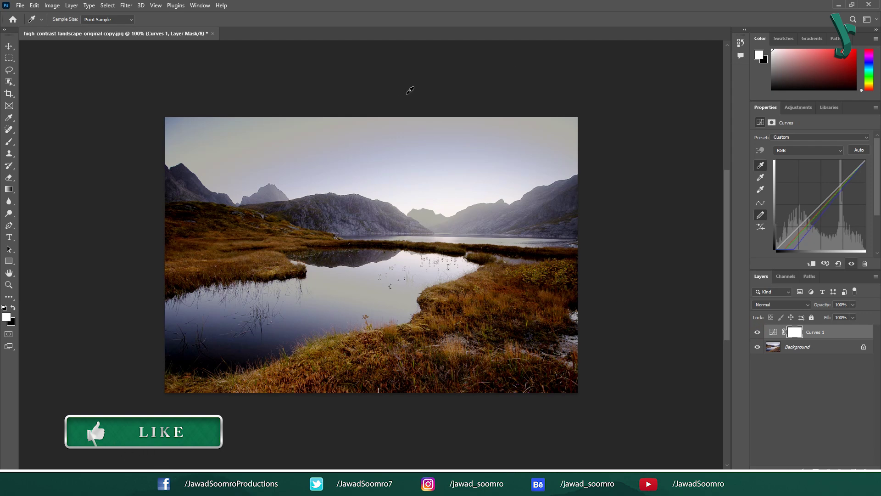
- Toggle the new Curves layer's visibility to compare the warmer, richer tones with the original
key("v")
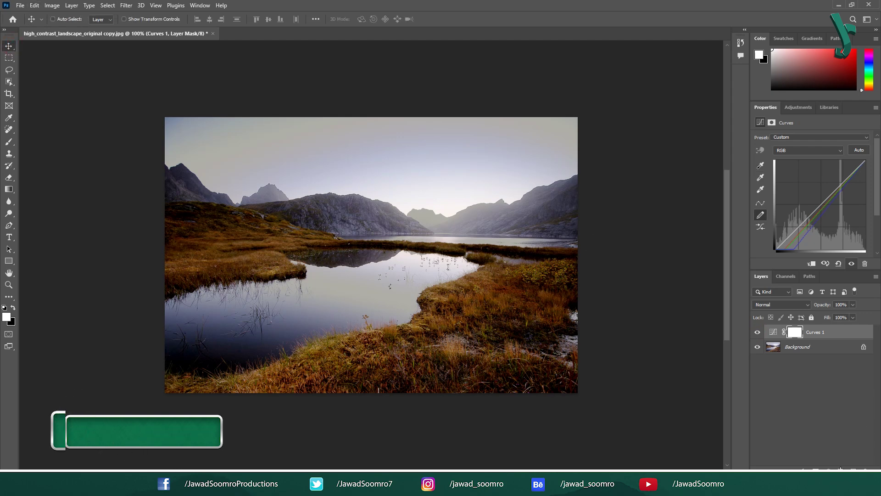
left_click(757, 346)
left_click(758, 347)
left_click(758, 332)
left_click(758, 332)
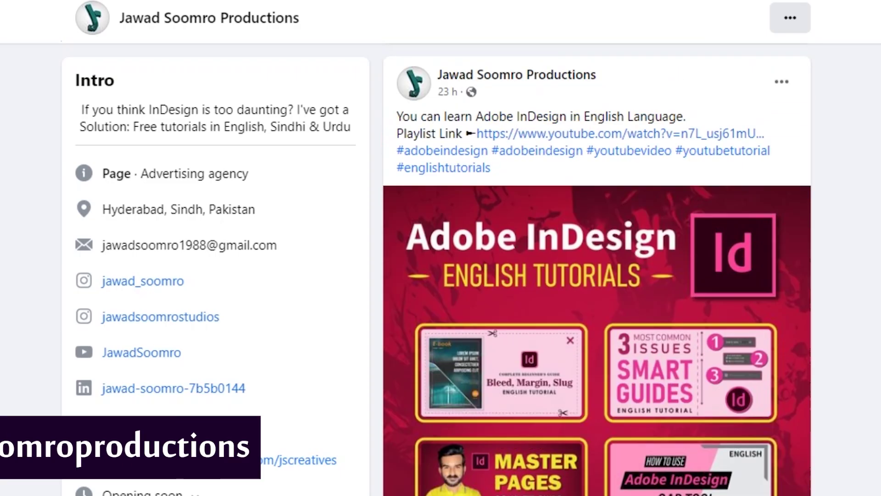
scroll(597, 275, "down", 10)
scroll(441, 248, "up", 15)
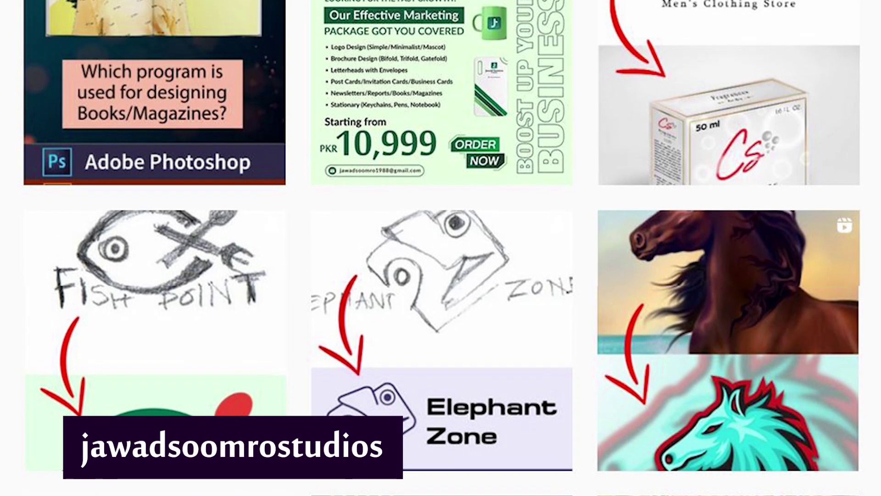
scroll(441, 248, "up", 3)
scroll(441, 248, "up", 4)
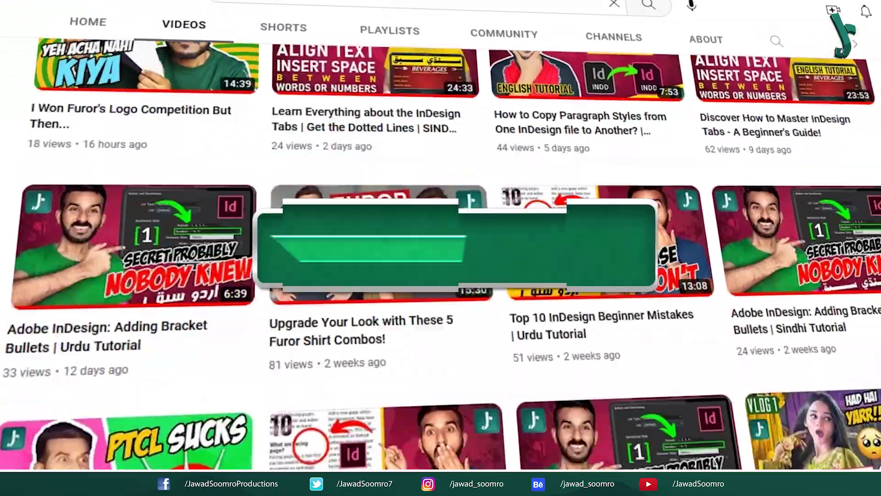
scroll(611, 477, "down", 15)
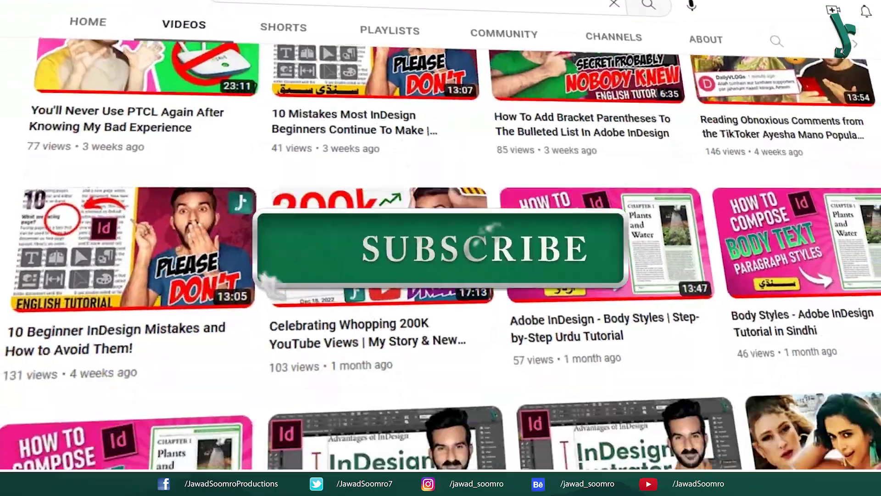
scroll(611, 478, "down", 18)
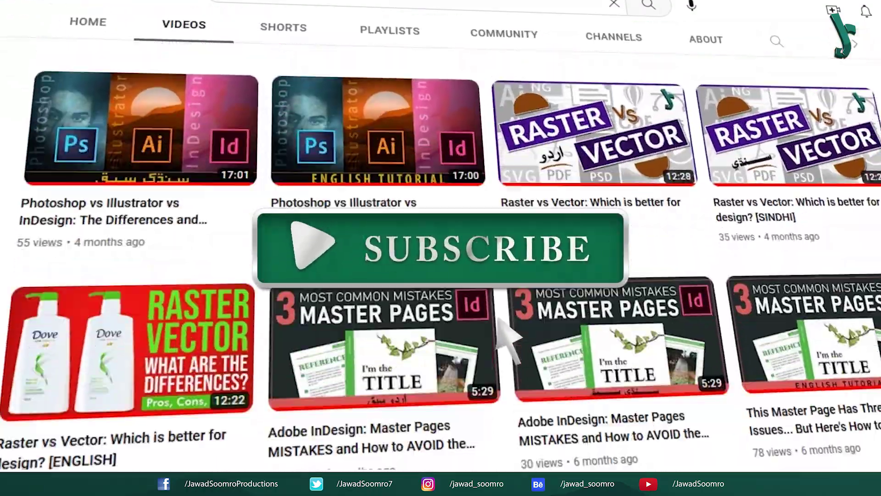
scroll(498, 321, "down", 20)
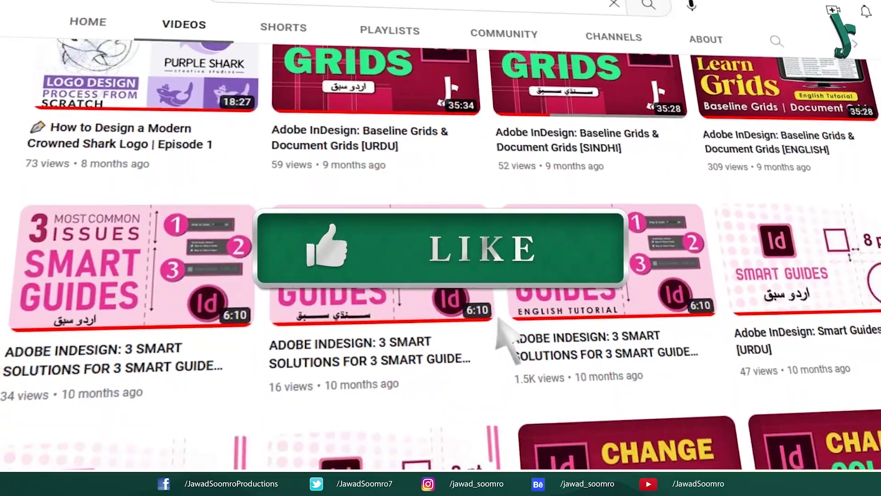